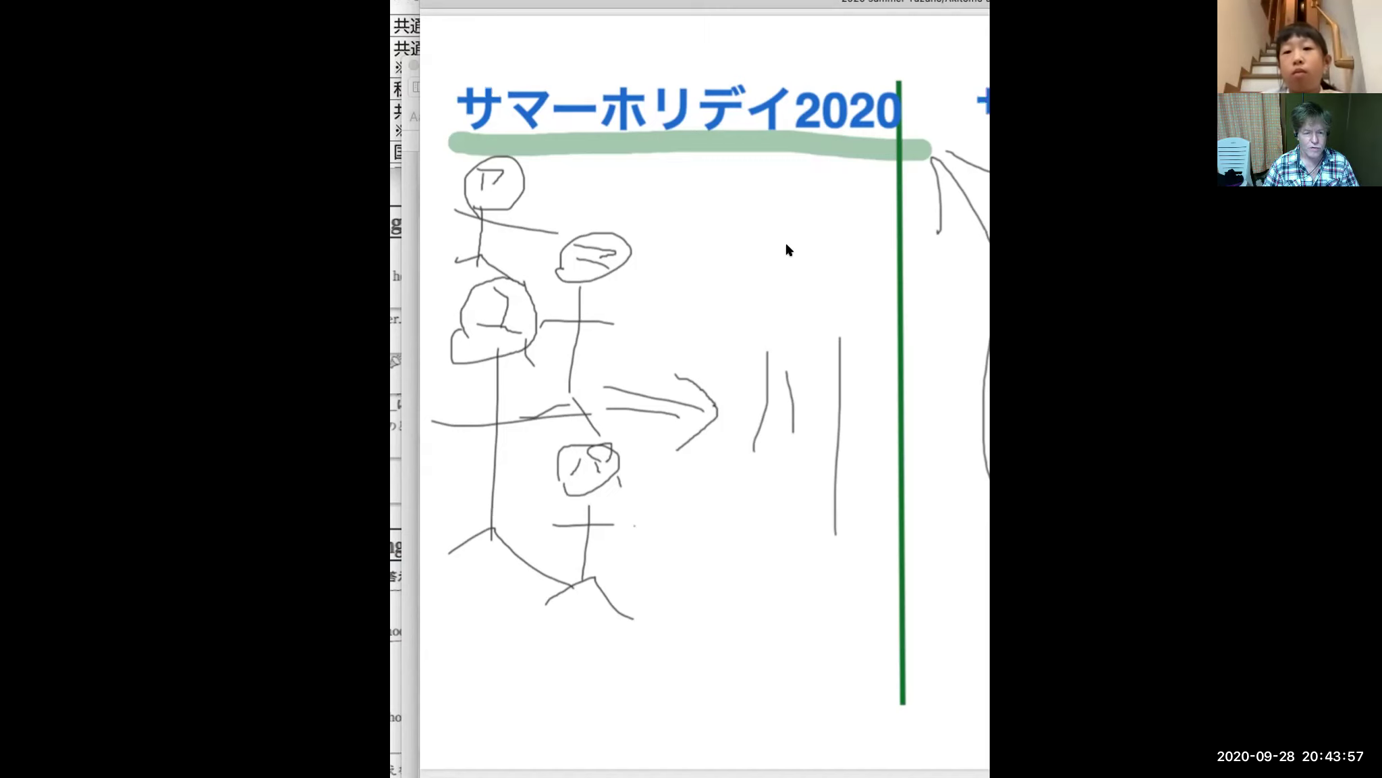
scroll(786, 250, "down", 1)
scroll(787, 249, "down", 1)
scroll(789, 253, "down", 5)
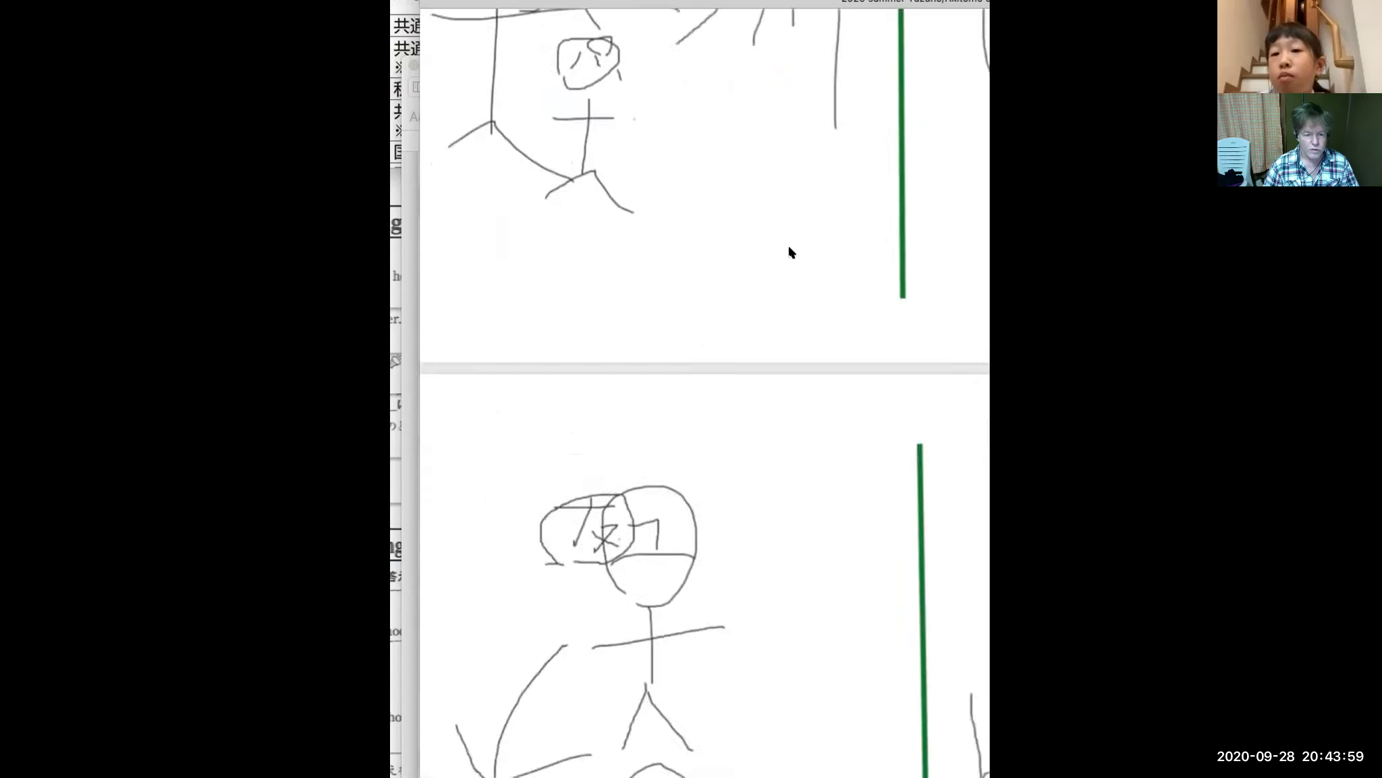
scroll(790, 253, "down", 2)
scroll(790, 253, "down", 1)
scroll(789, 253, "down", 1)
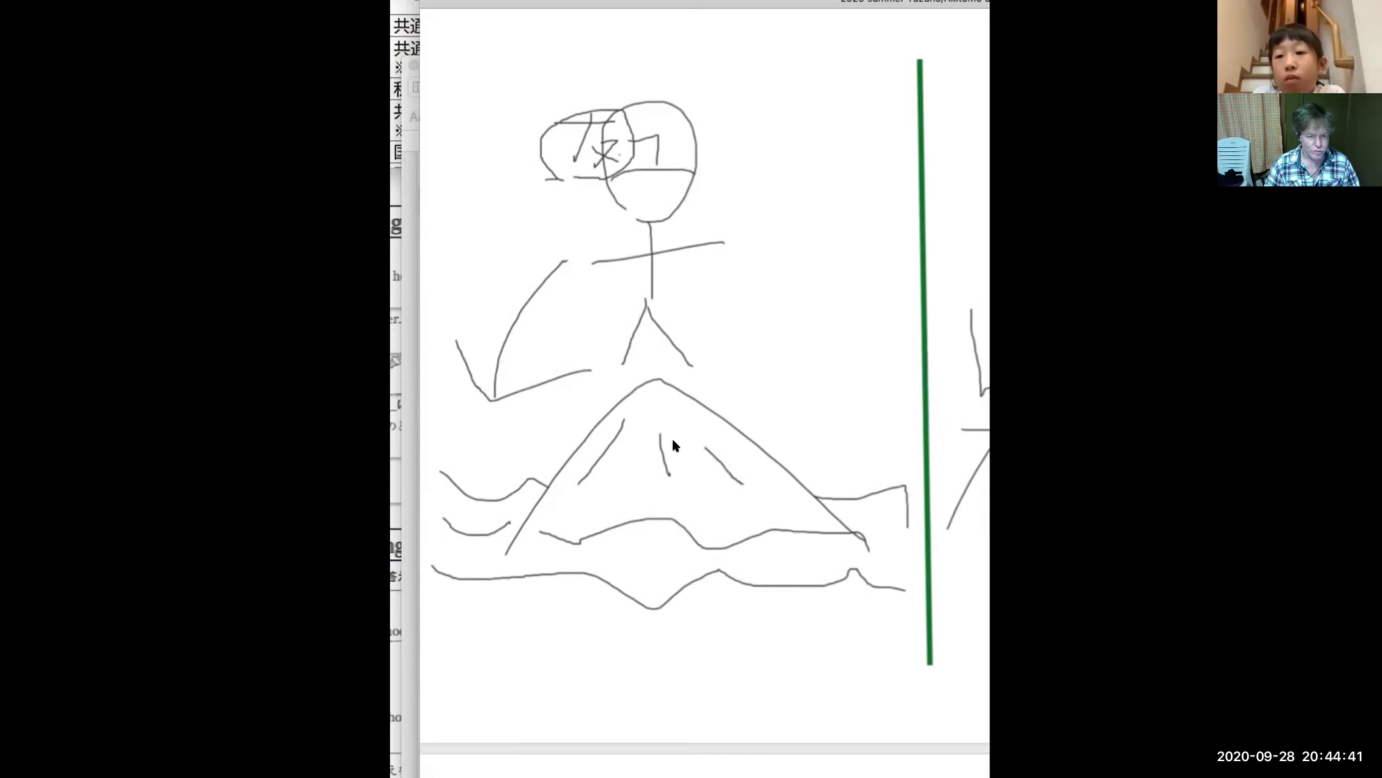
scroll(734, 421, "down", 3)
scroll(735, 420, "down", 3)
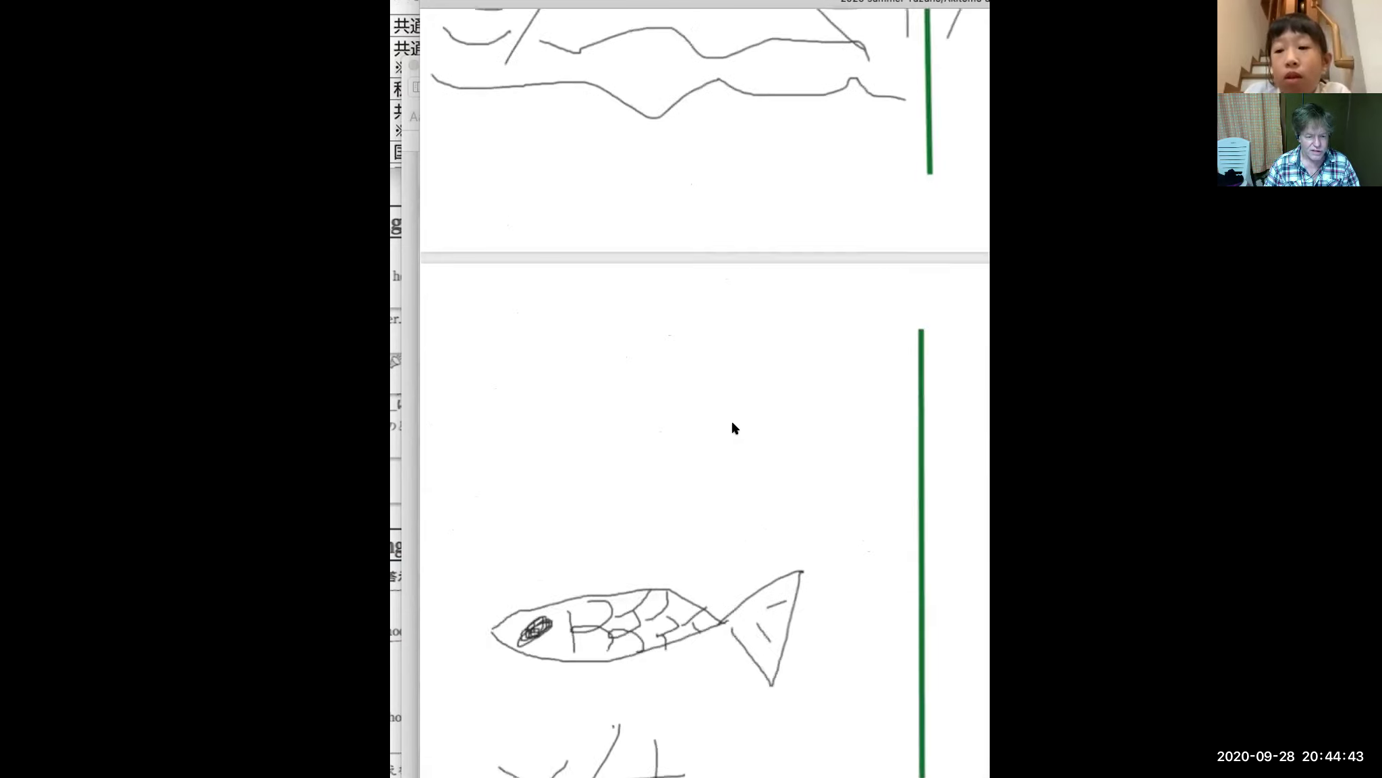
scroll(733, 424, "down", 2)
scroll(732, 428, "down", 2)
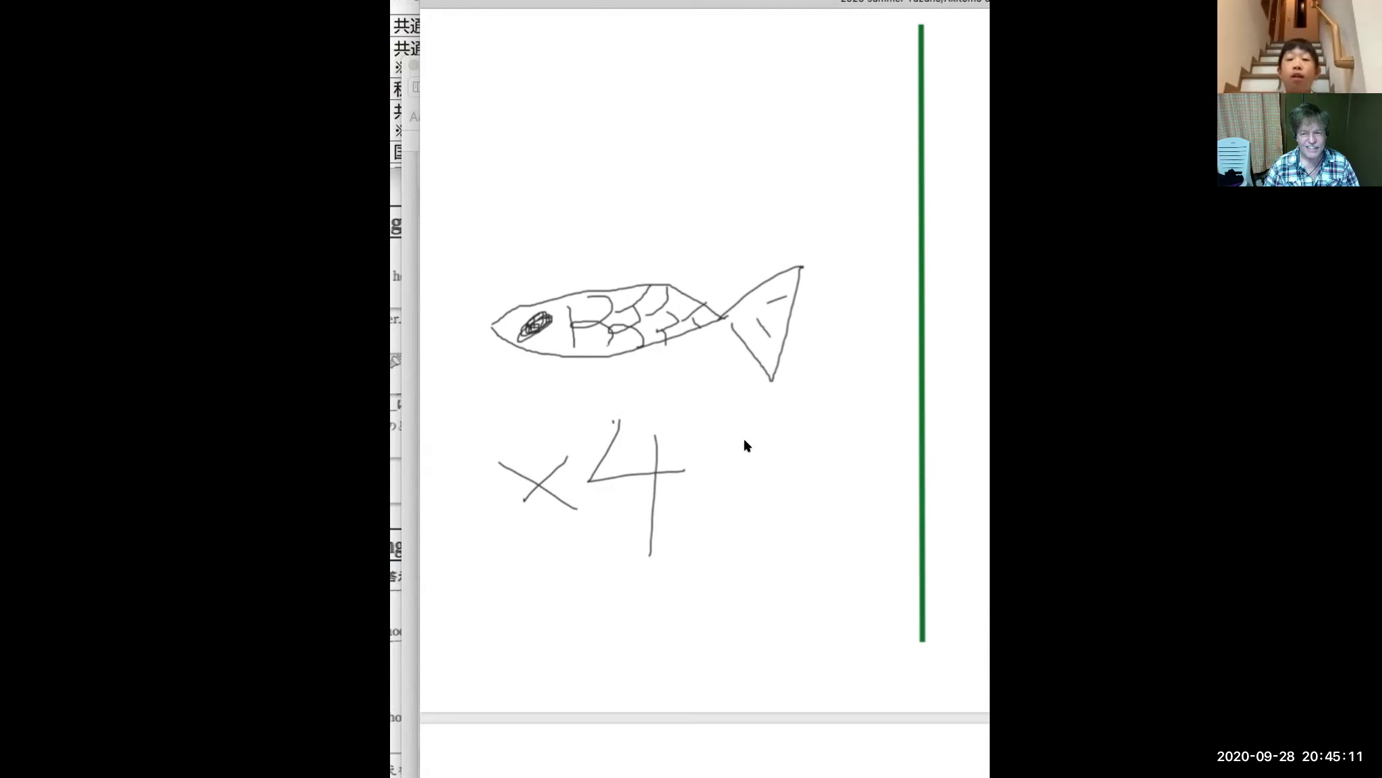
scroll(746, 447, "down", 2)
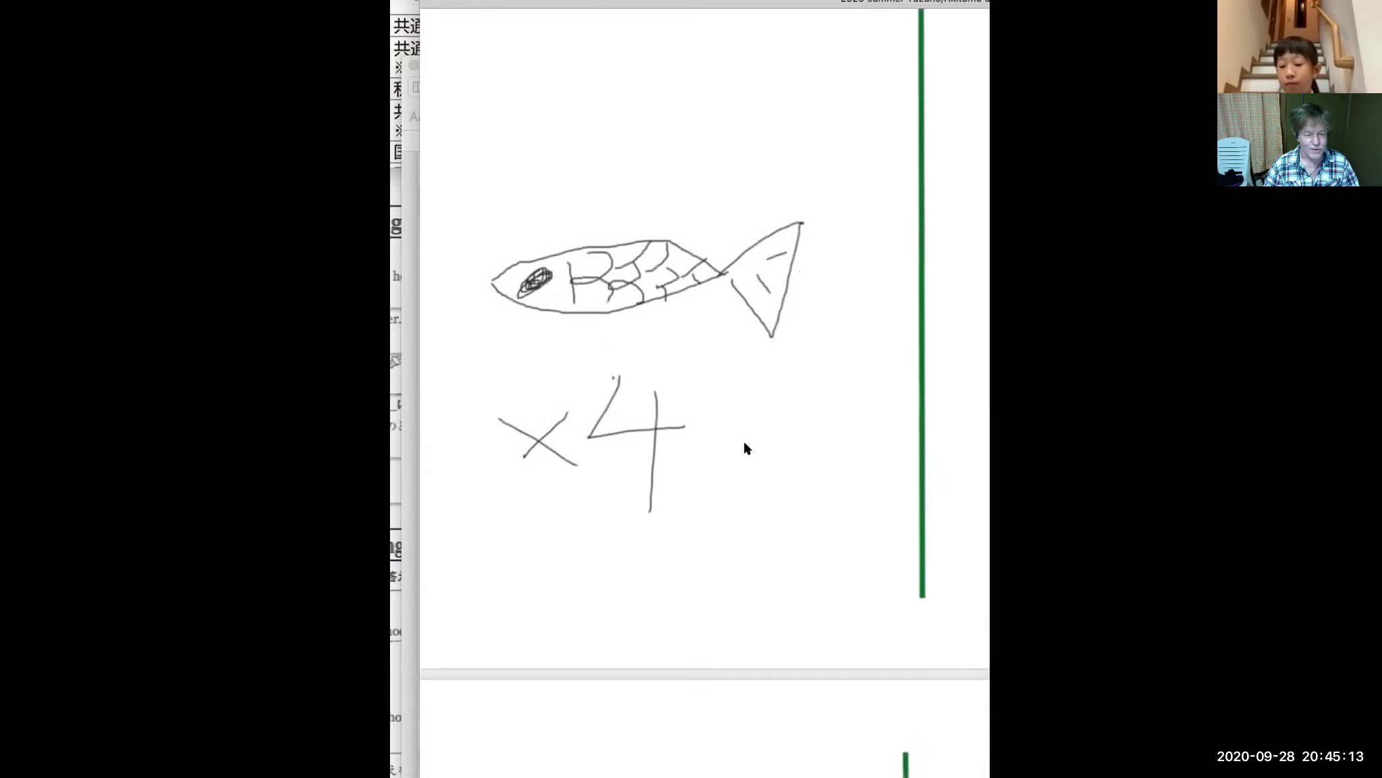
scroll(745, 447, "down", 1)
scroll(746, 446, "down", 5)
scroll(745, 447, "down", 3)
scroll(746, 446, "down", 3)
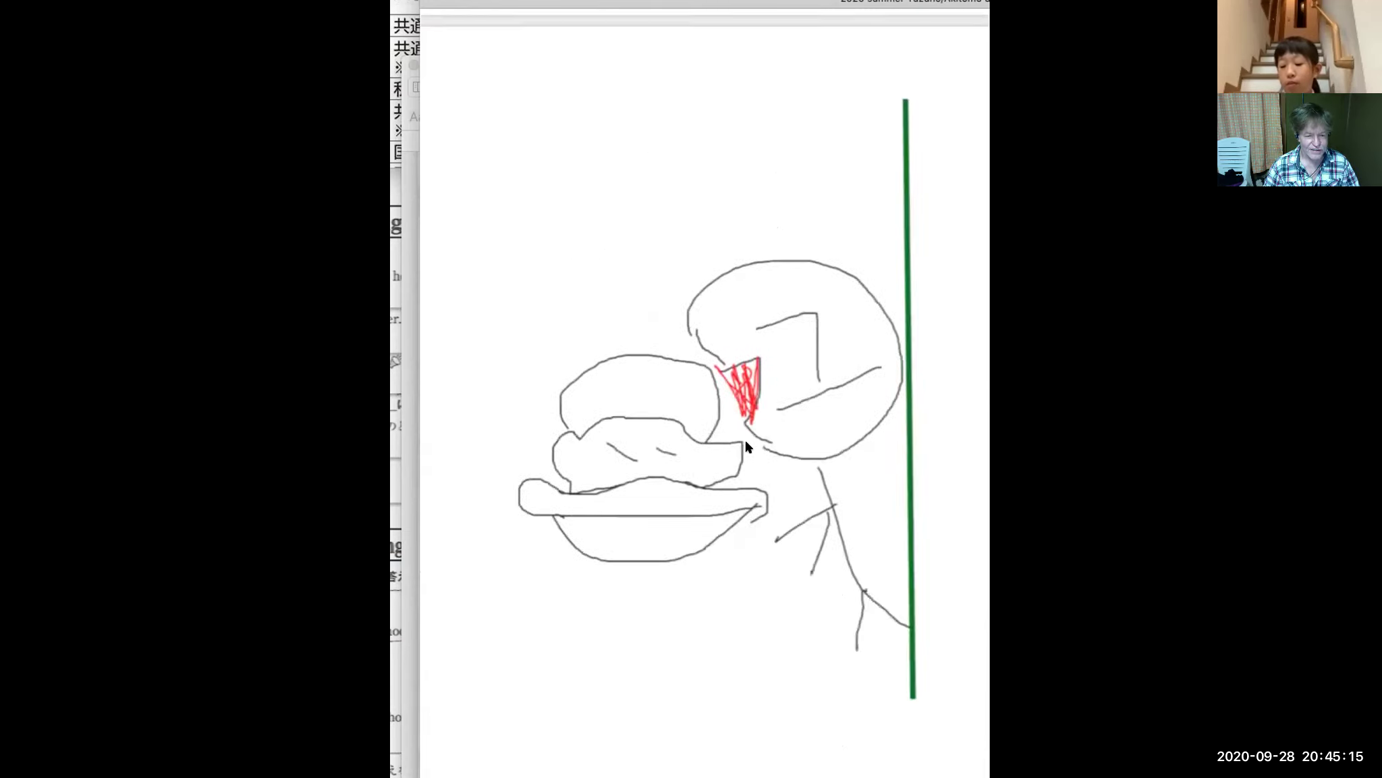
scroll(746, 446, "down", 4)
scroll(746, 447, "down", 2)
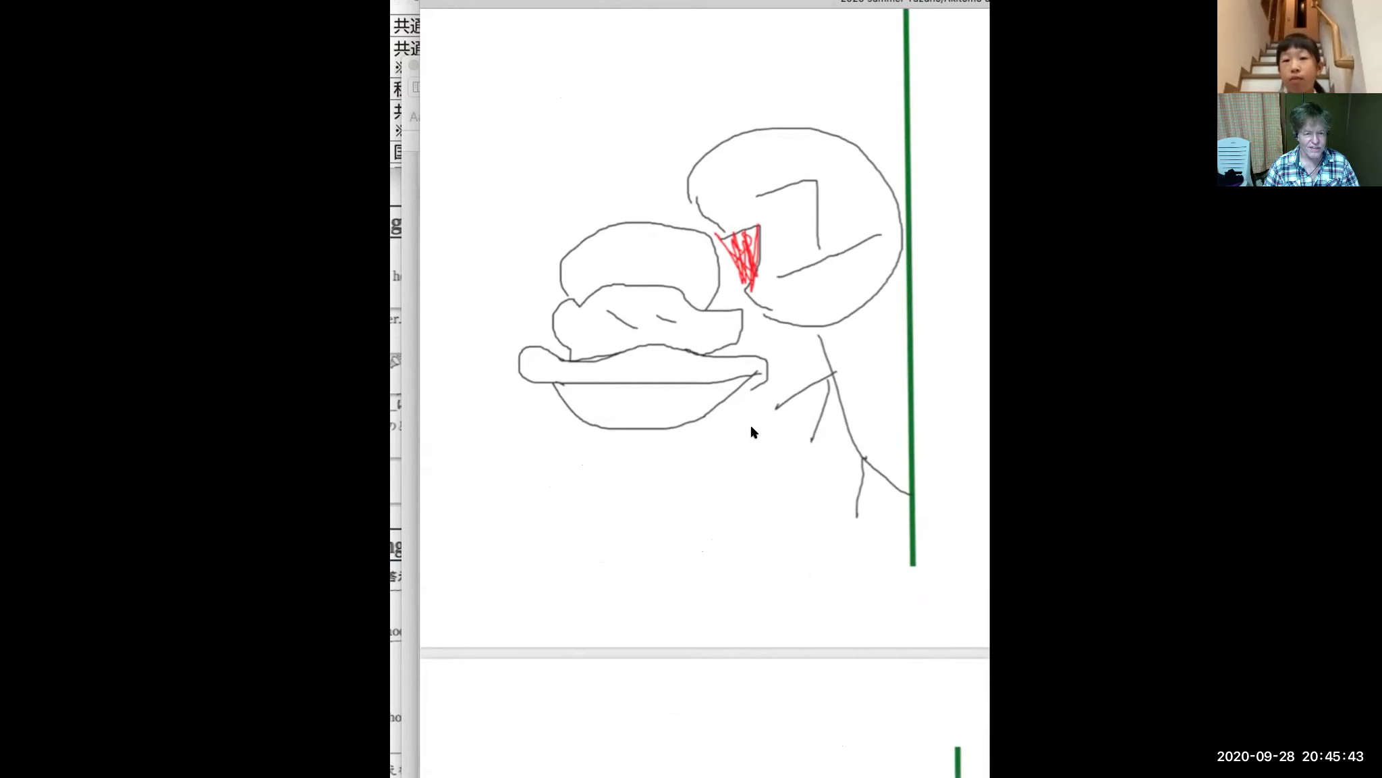
scroll(752, 432, "down", 1)
scroll(753, 433, "down", 2)
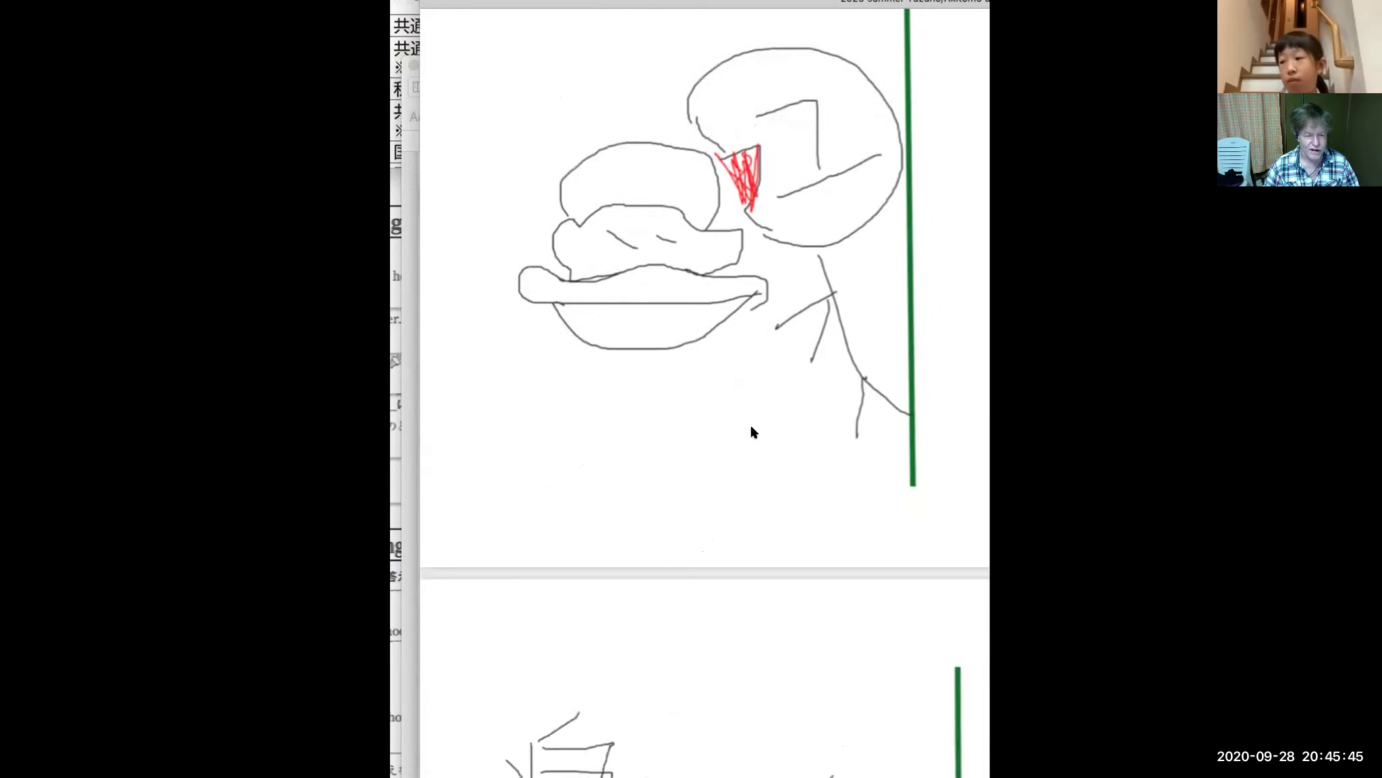
scroll(747, 435, "up", 1)
scroll(748, 436, "up", 1)
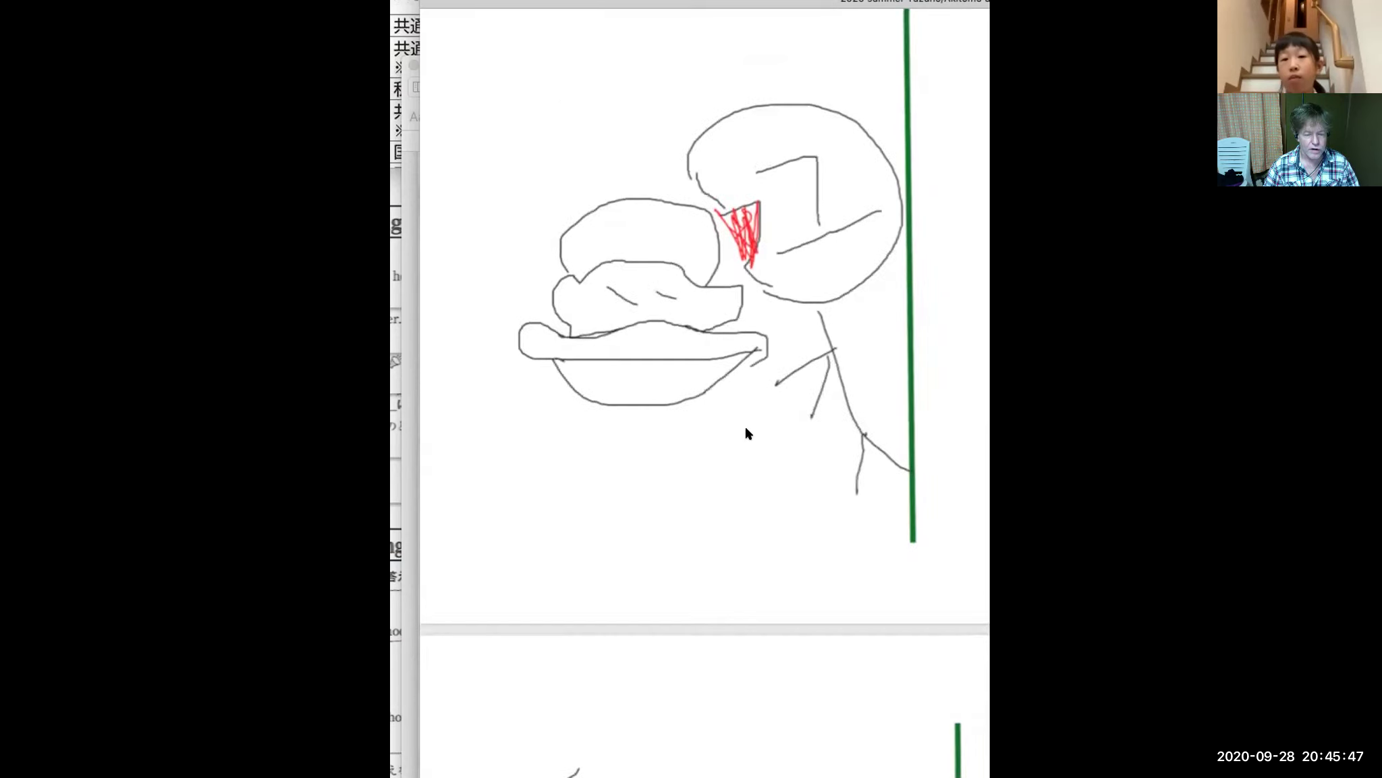
scroll(756, 426, "down", 5)
scroll(762, 417, "down", 6)
scroll(763, 418, "down", 4)
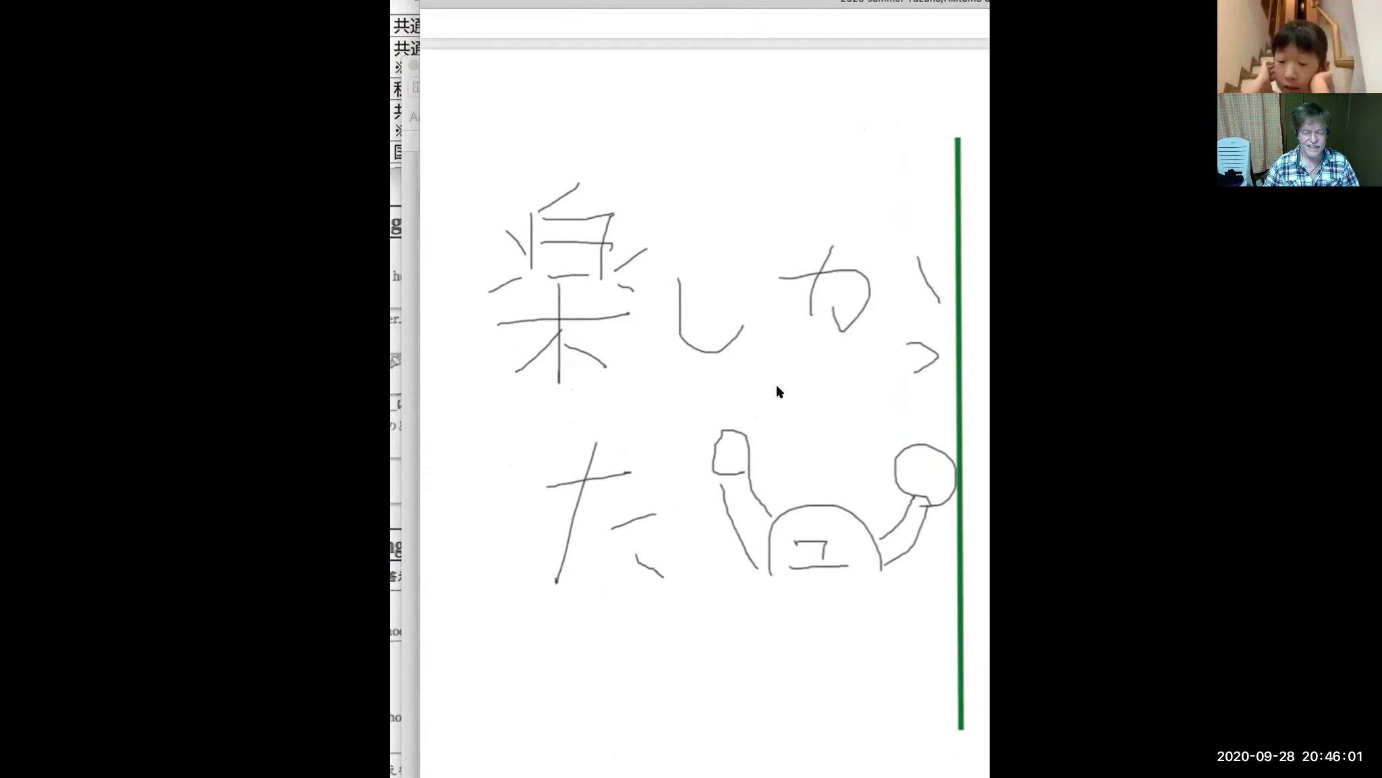
scroll(777, 391, "up", 2)
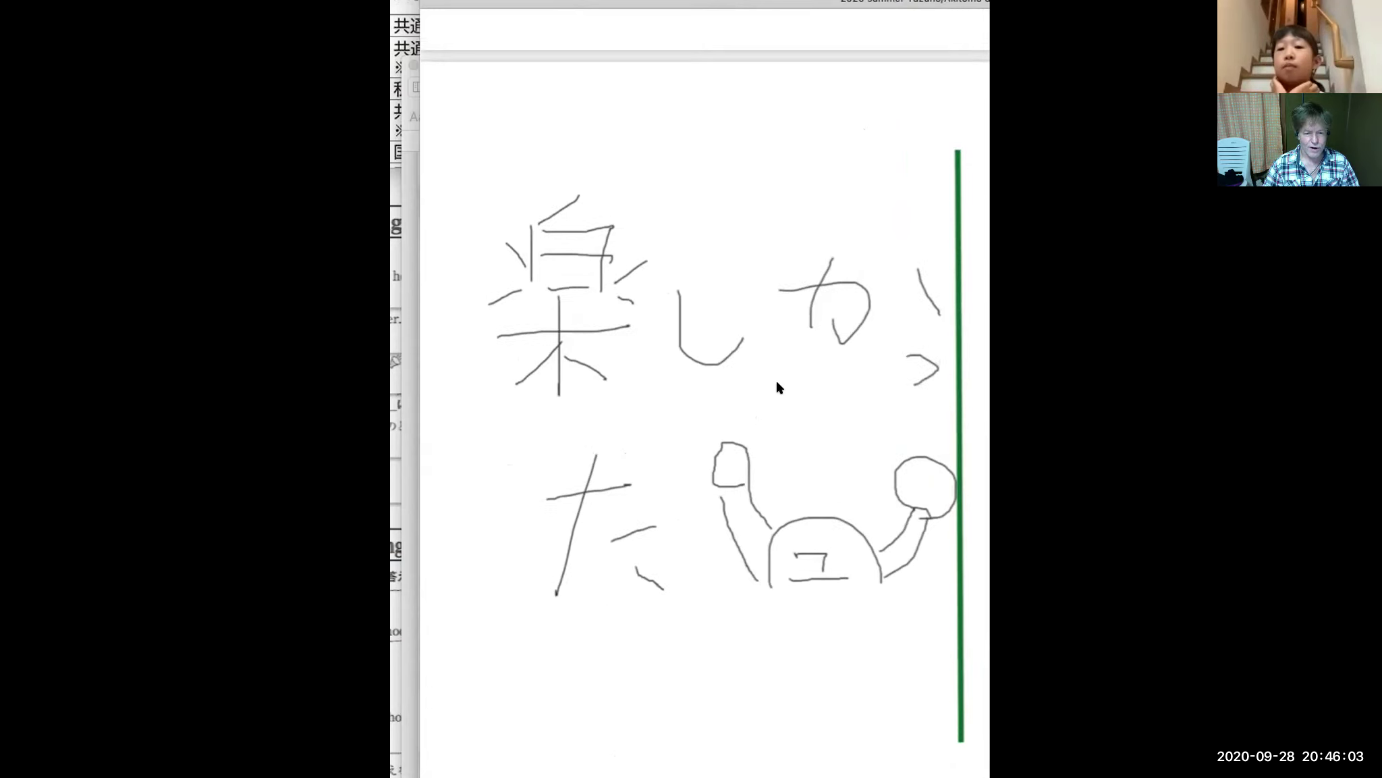
scroll(778, 387, "up", 1)
scroll(778, 389, "up", 5)
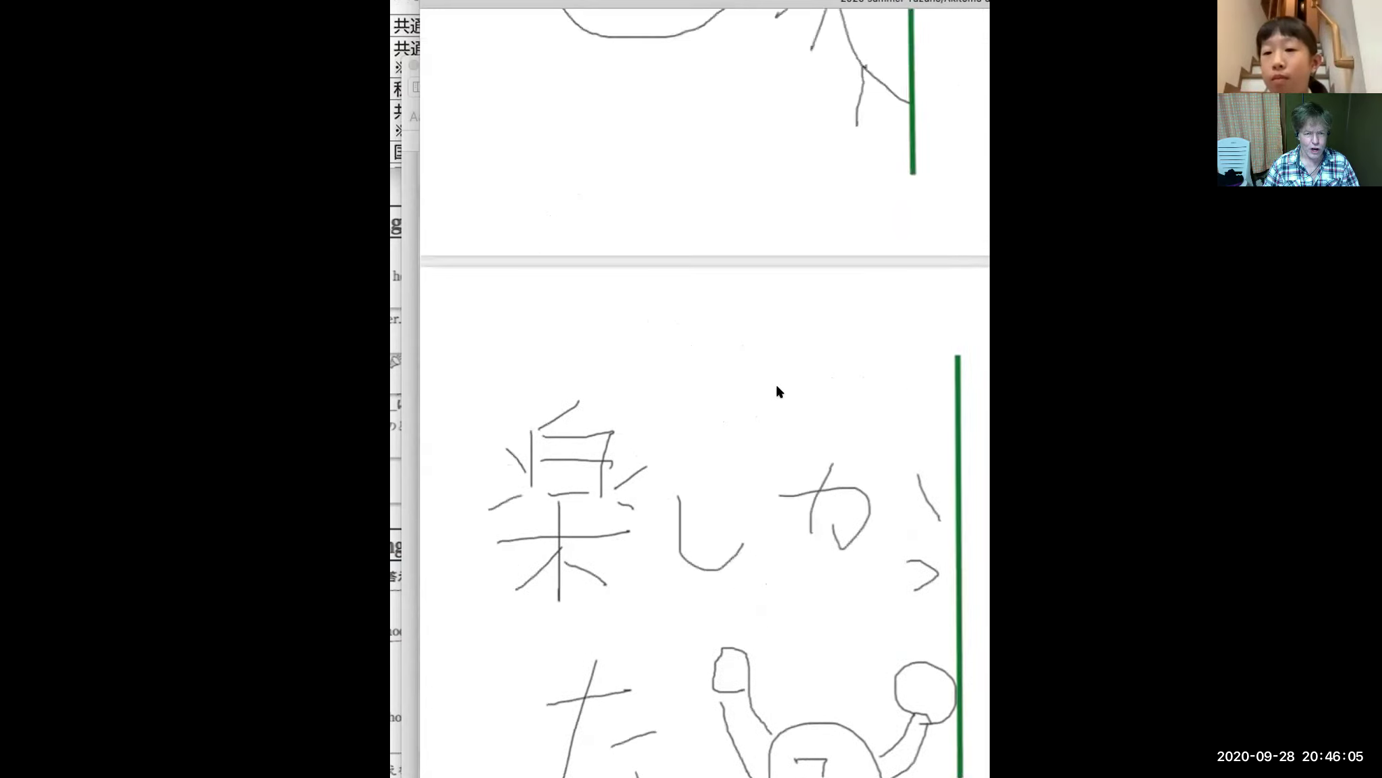
scroll(777, 402, "up", 5)
scroll(776, 395, "up", 2)
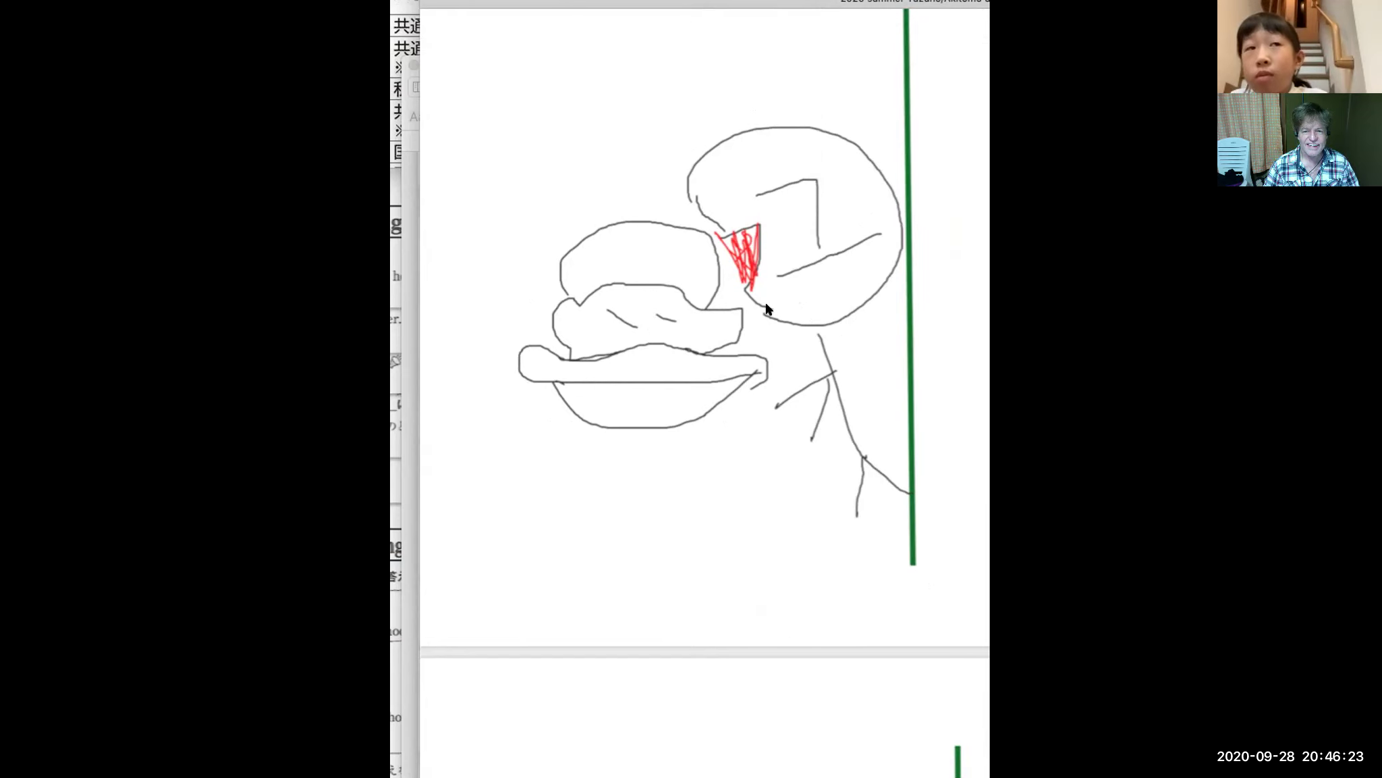
scroll(789, 287, "up", 1)
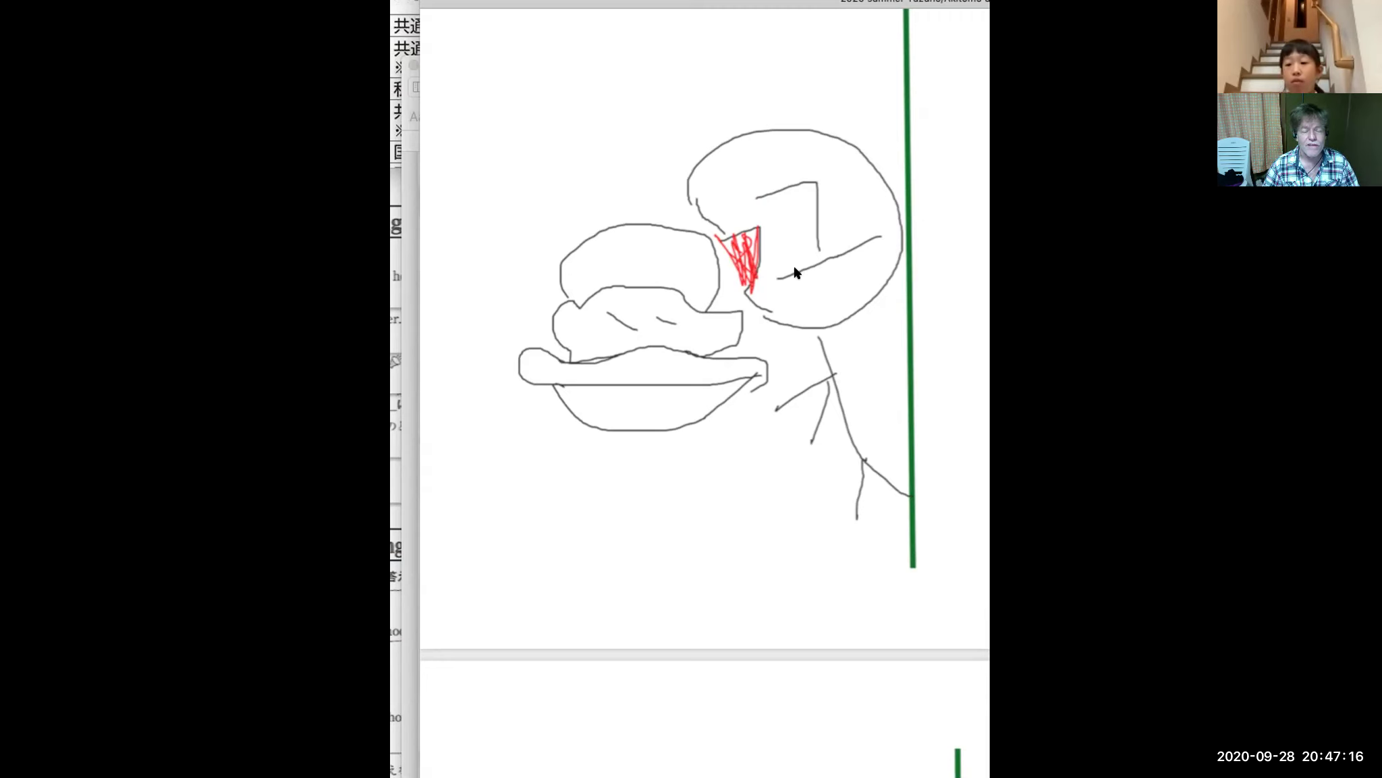
scroll(796, 277, "down", 1)
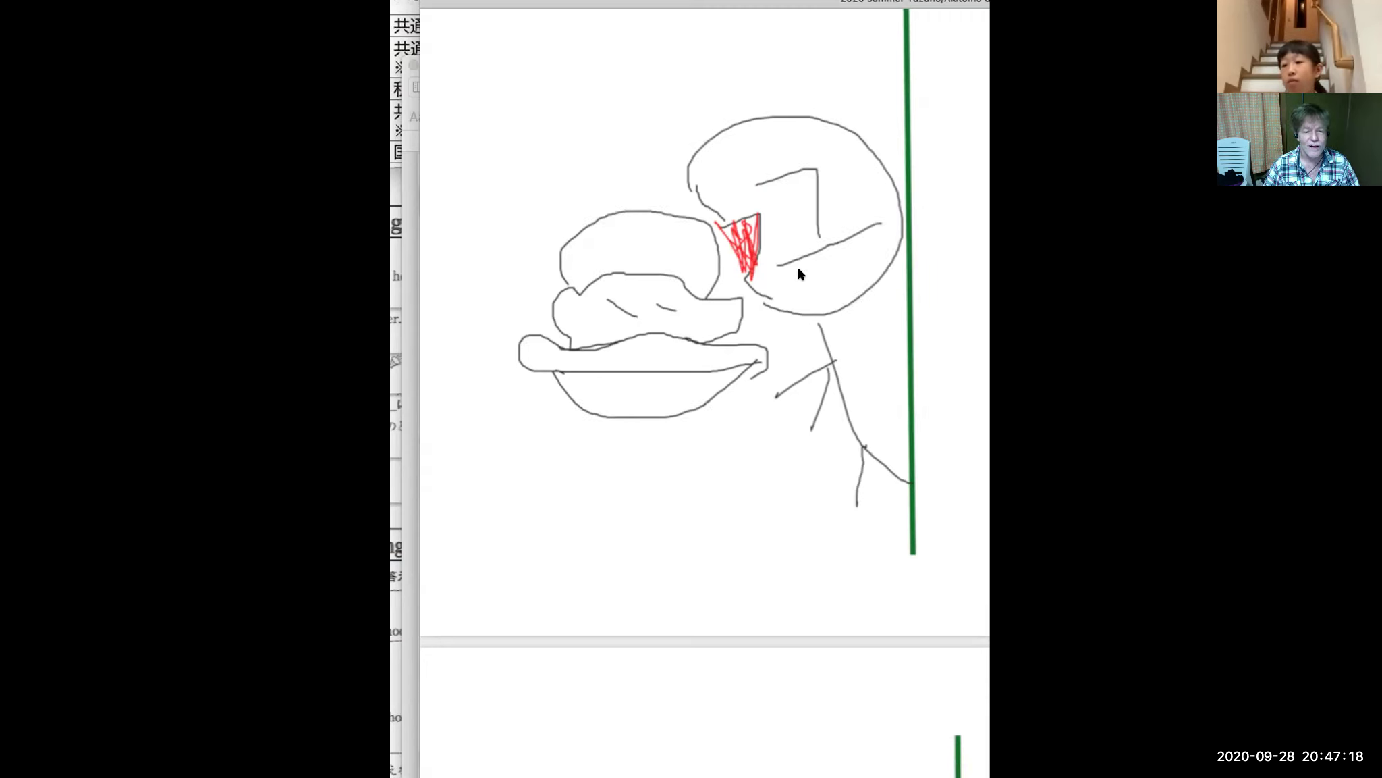
scroll(797, 275, "down", 3)
scroll(799, 274, "down", 2)
scroll(800, 274, "down", 2)
scroll(800, 275, "down", 1)
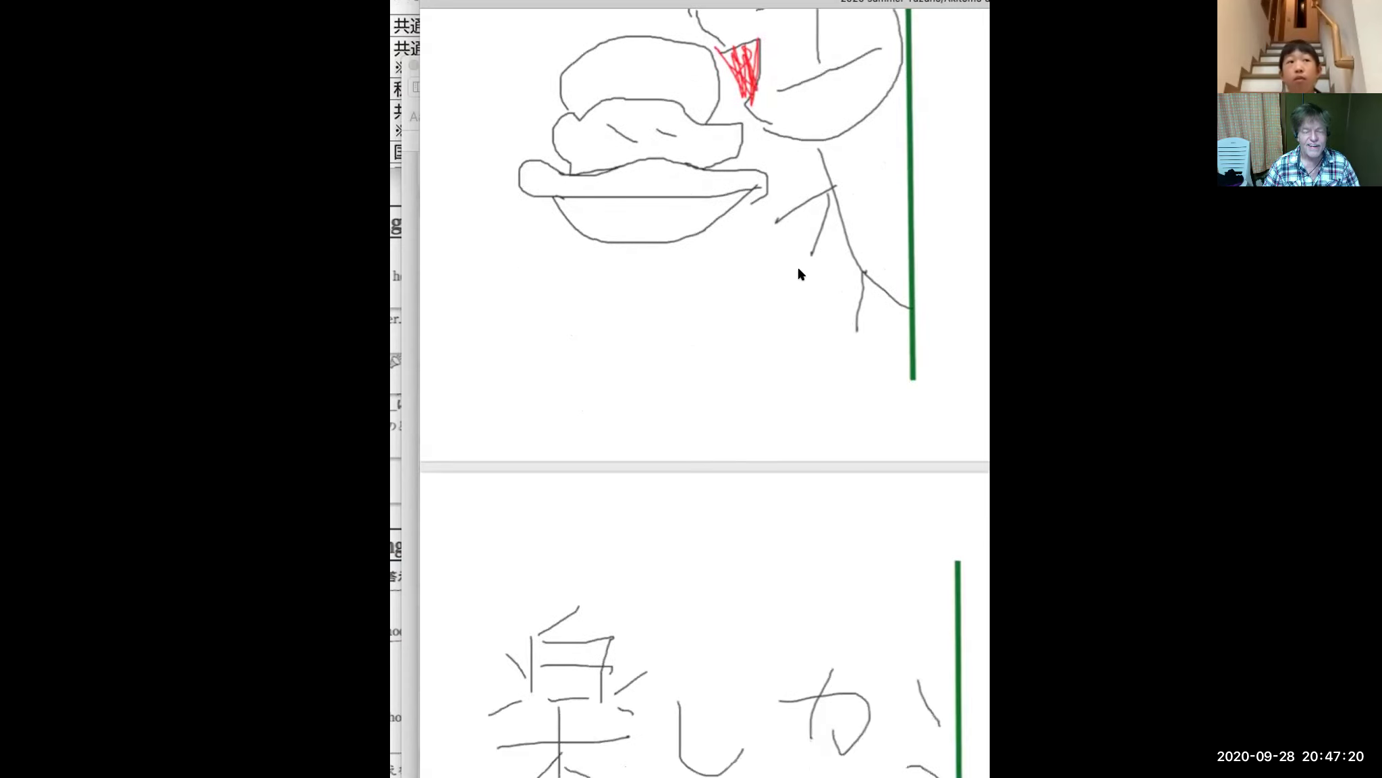
scroll(802, 281, "down", 5)
scroll(803, 281, "down", 5)
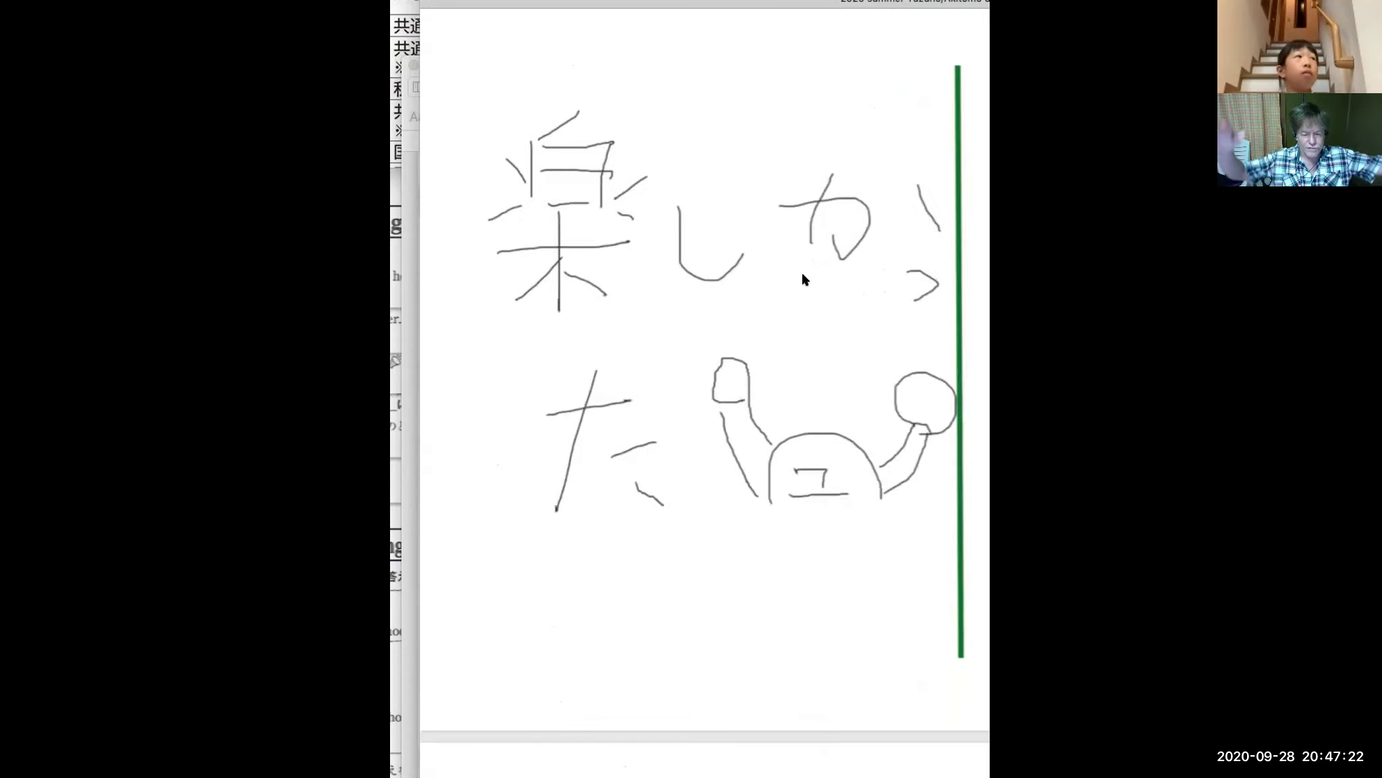